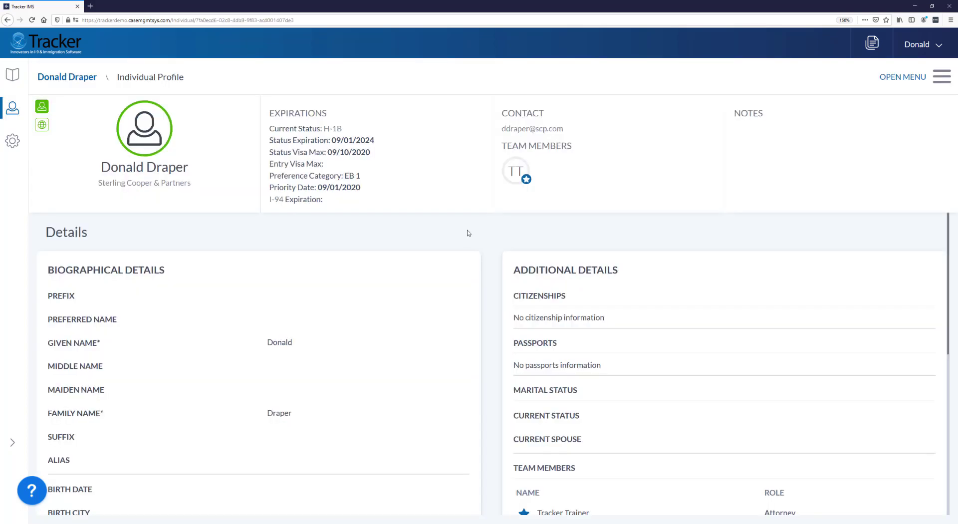
- Open the individual's Add/Update Personal Information questionnaire and look through its name, email and phone sections
click(449, 80)
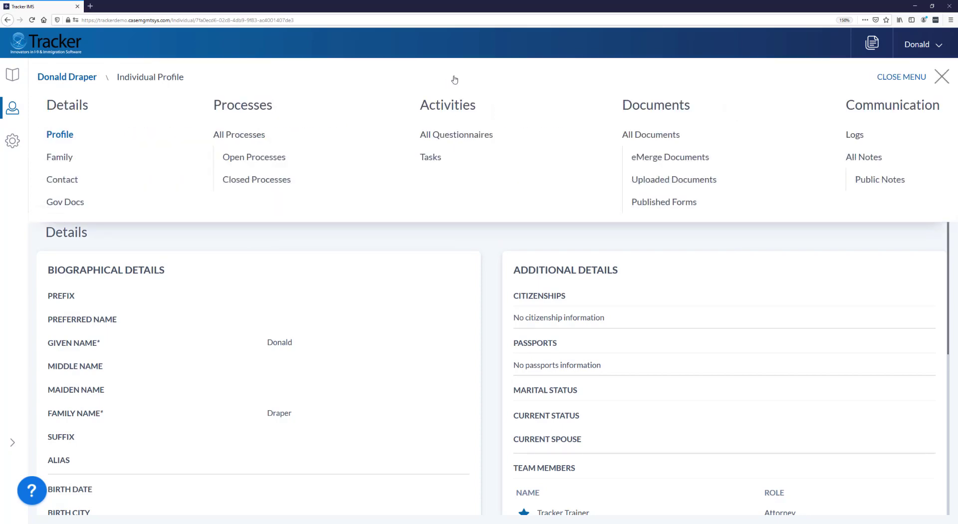
click(472, 110)
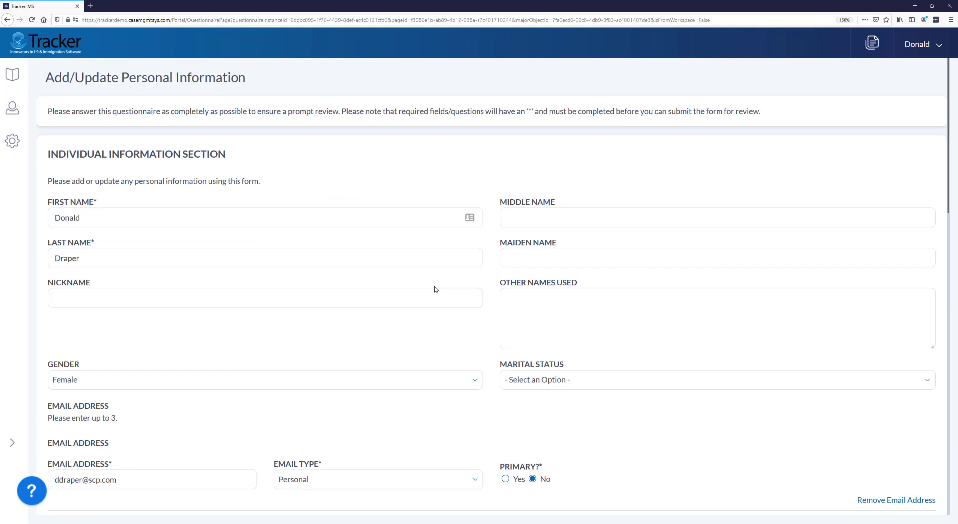
scroll(563, 364, down, 3)
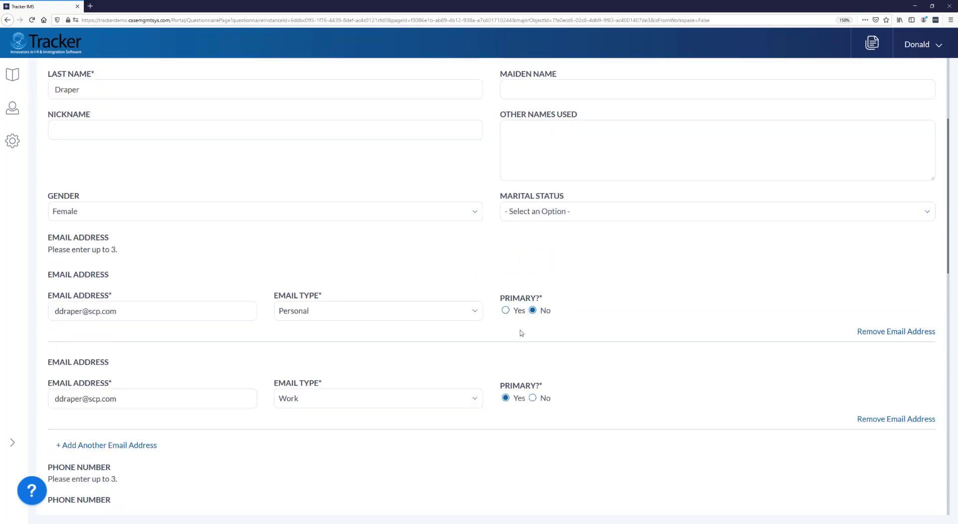
scroll(522, 333, down, 12)
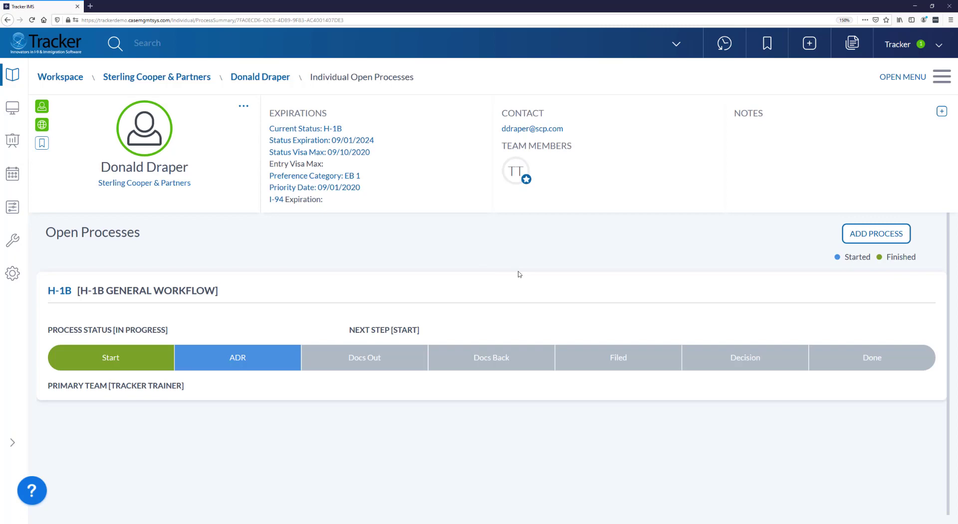
- Open the individual's pending Add/Update Personal Information questionnaire for review
click(524, 86)
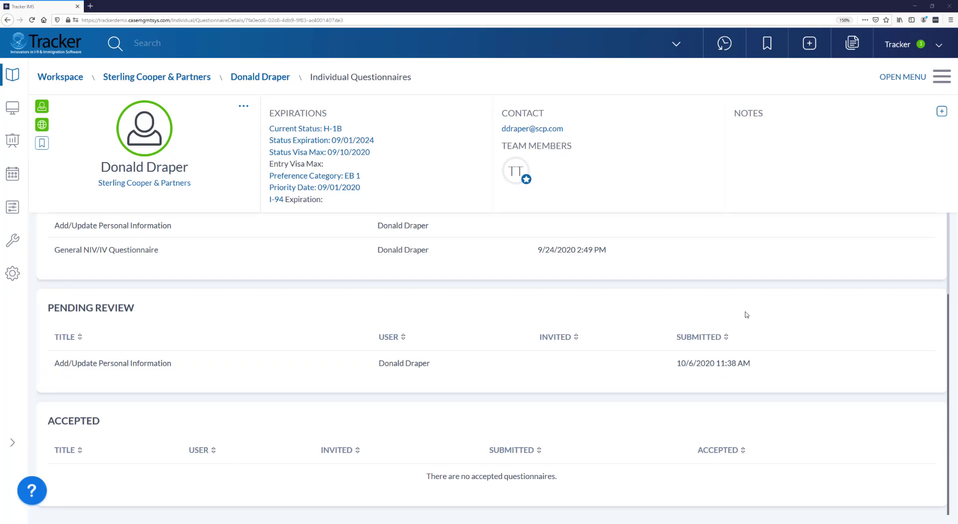
mouse_move(802, 368)
click(900, 367)
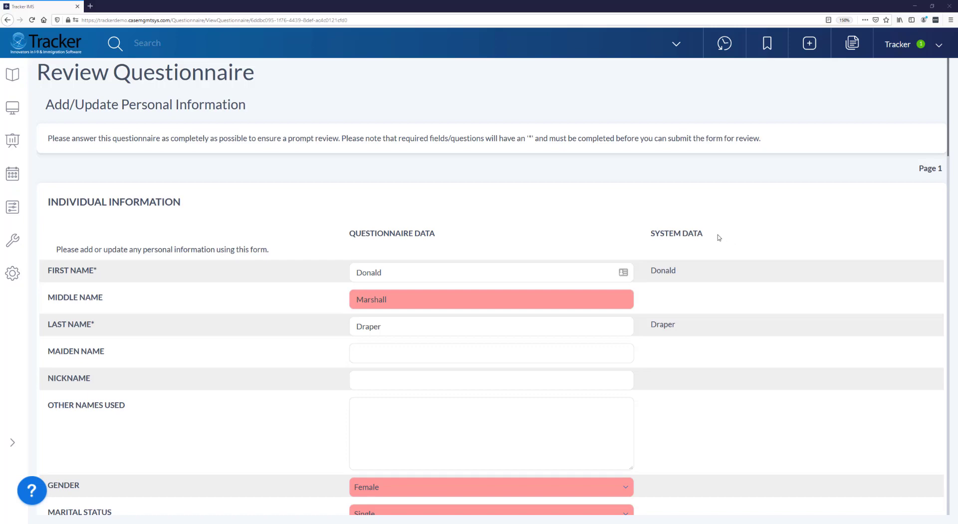
- Compare the questionnaire data with the system data, including the new email, phone, address and dependent entries
scroll(719, 237, down, 15)
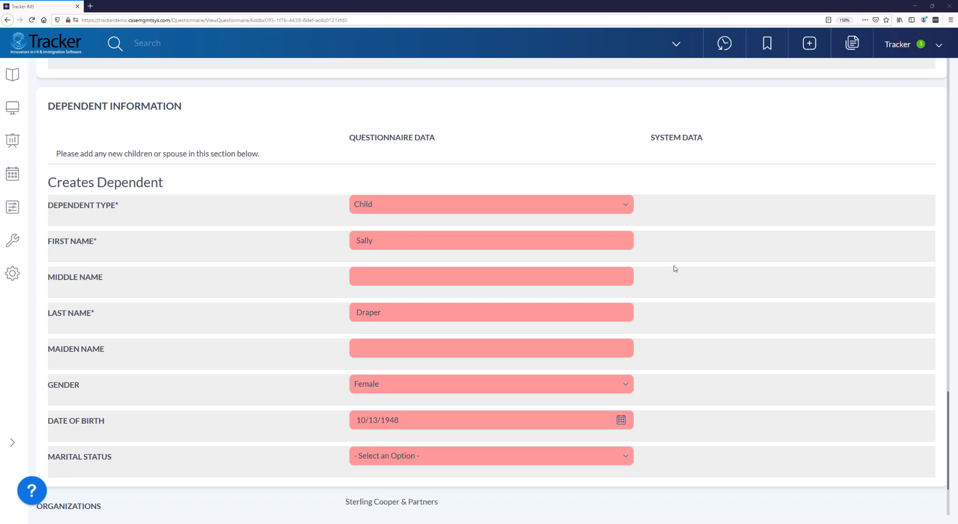
scroll(674, 268, up, 8)
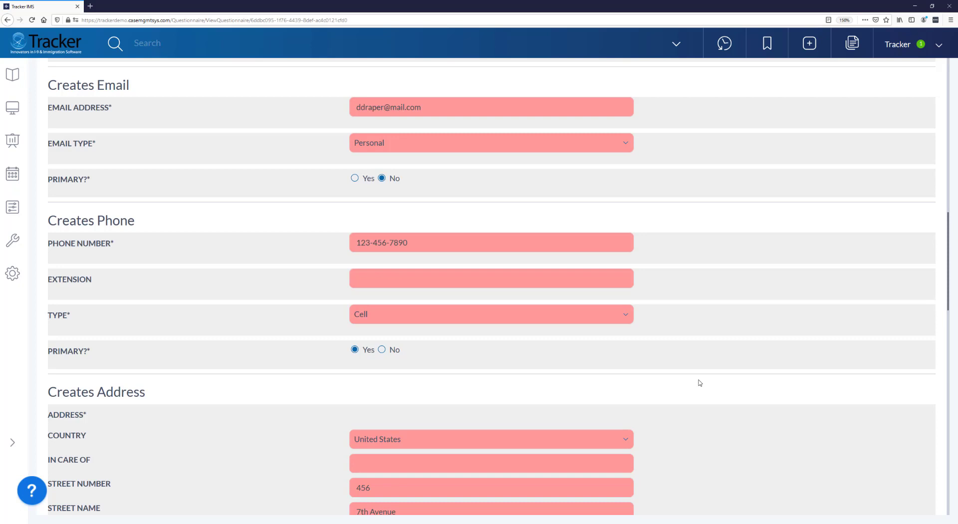
scroll(701, 384, up, 2)
scroll(702, 384, down, 3)
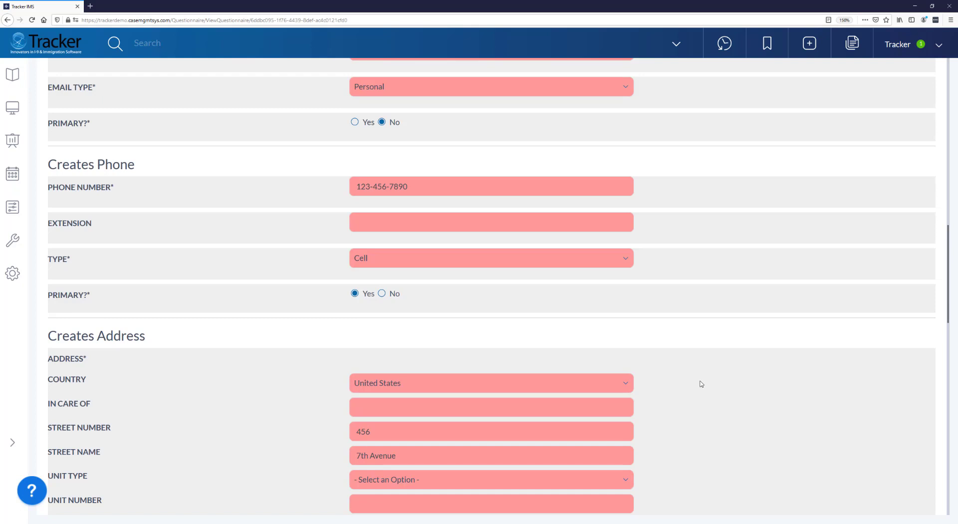
scroll(701, 384, down, 10)
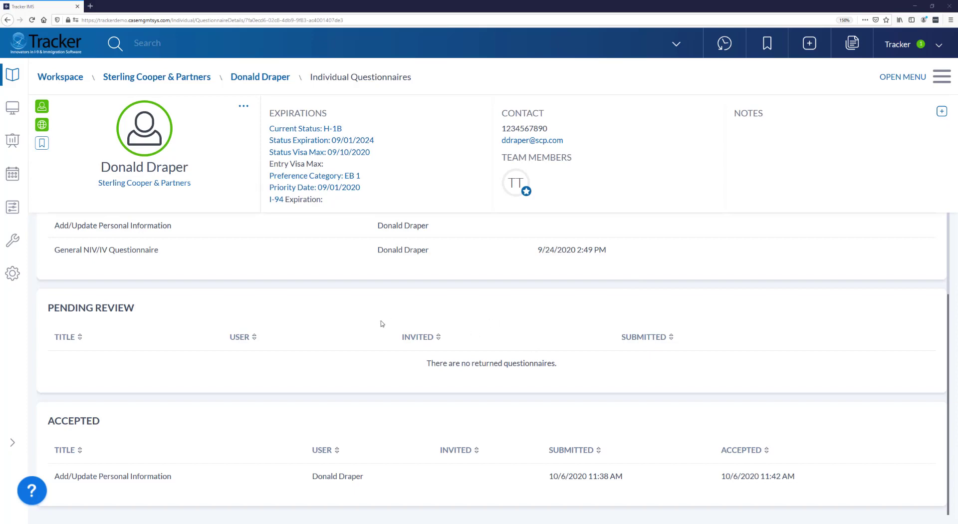
- Open the individual's overview and check the updated profile and contact details
click(260, 76)
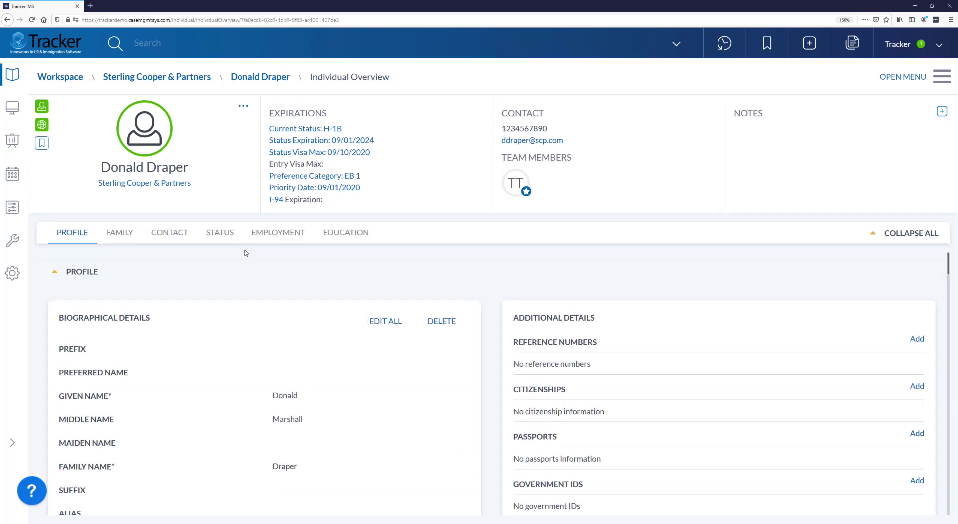
click(169, 232)
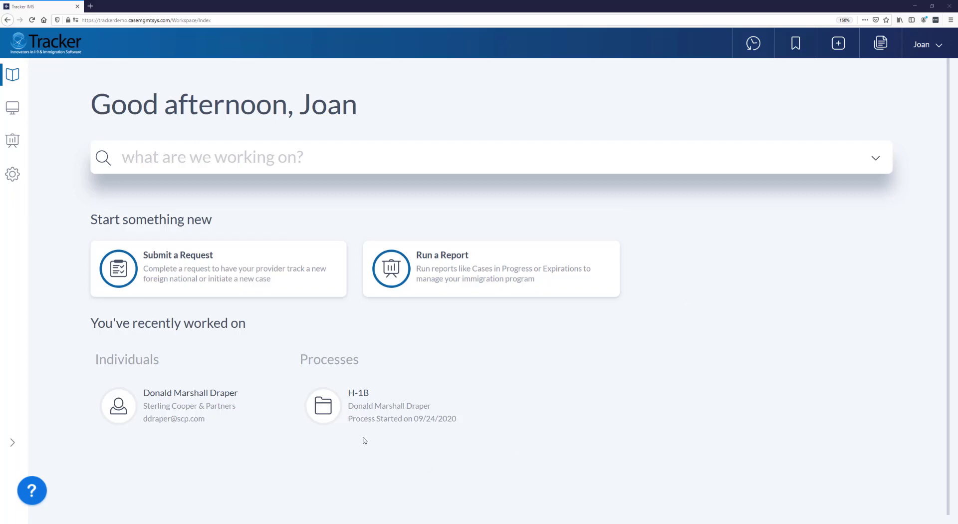
- Open the recently worked-on individual and view all of their questionnaires
click(179, 404)
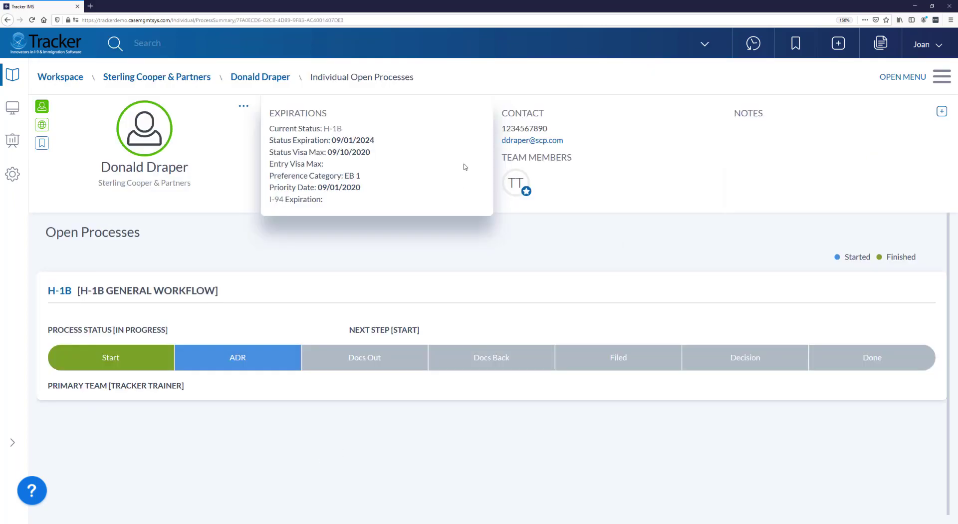
mouse_move(450, 78)
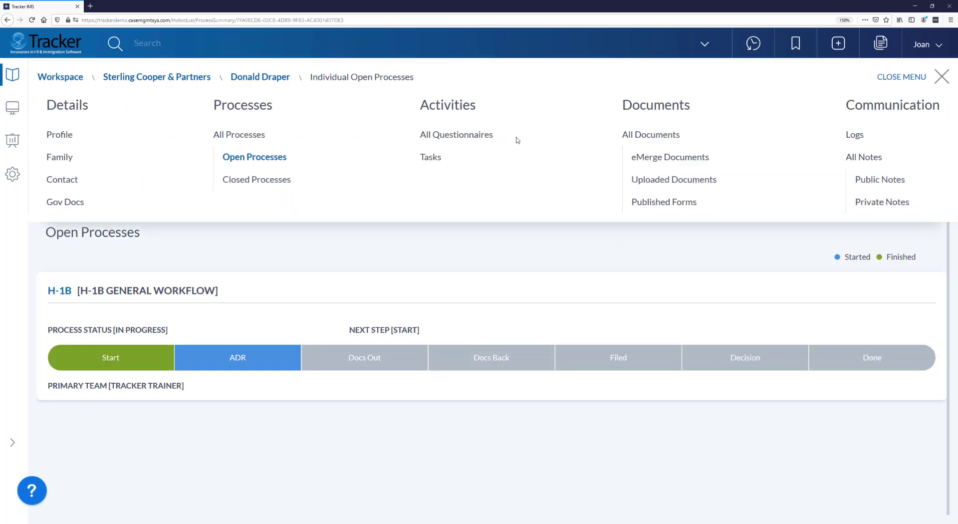
click(483, 142)
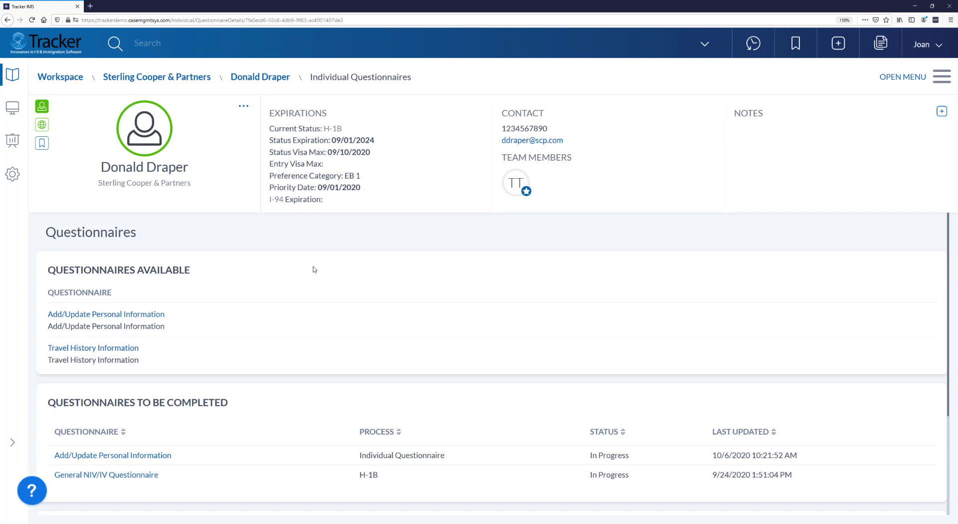
- Start a request from the workspace and look over the New Service Request questionnaires offered for Sterling Cooper & Partners
click(13, 76)
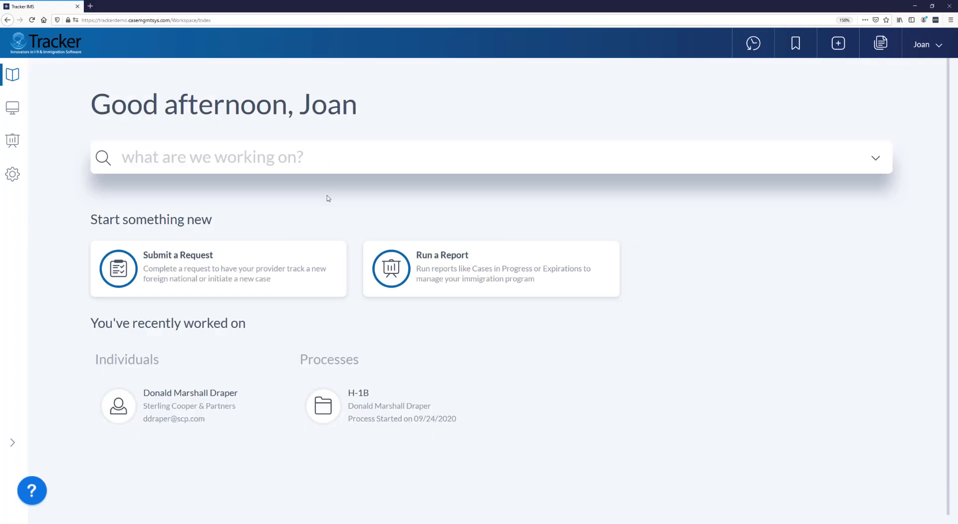
click(295, 251)
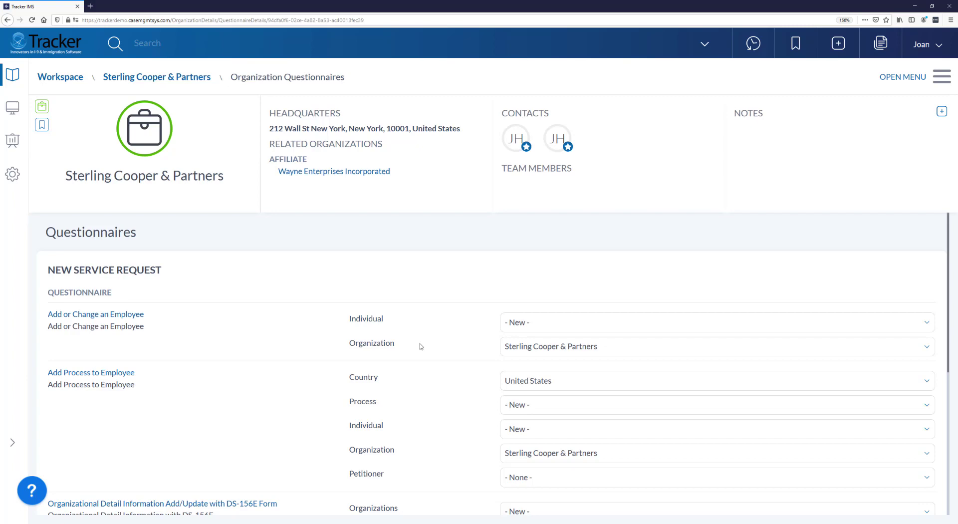
scroll(246, 346, down, 1)
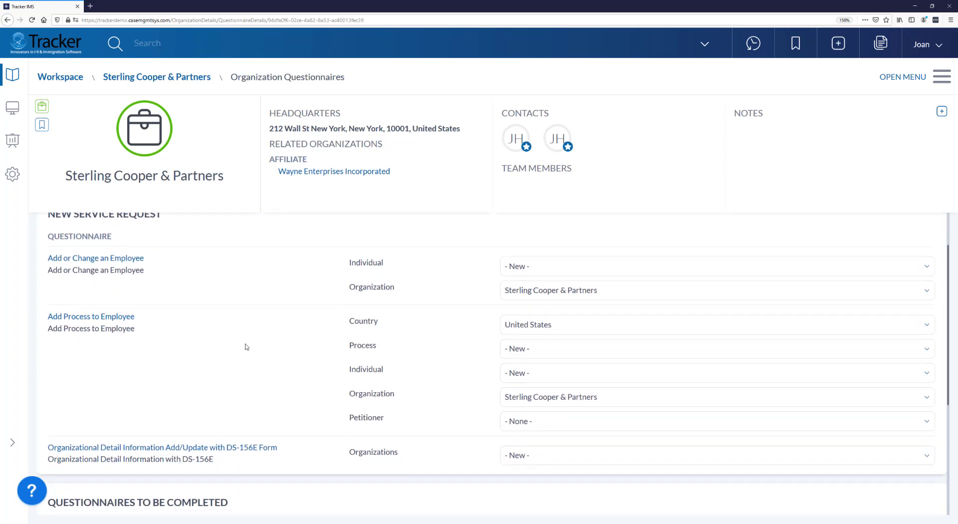
scroll(247, 350, down, 1)
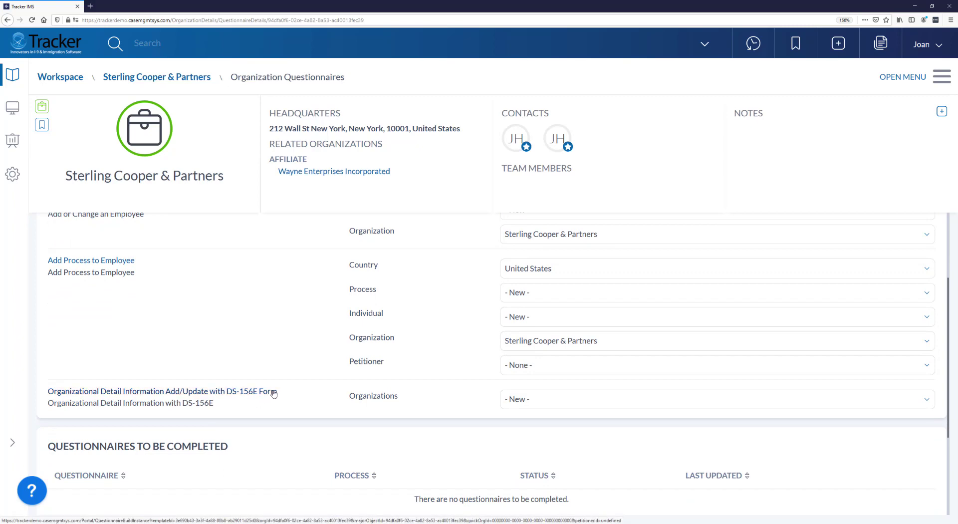
scroll(211, 309, up, 1)
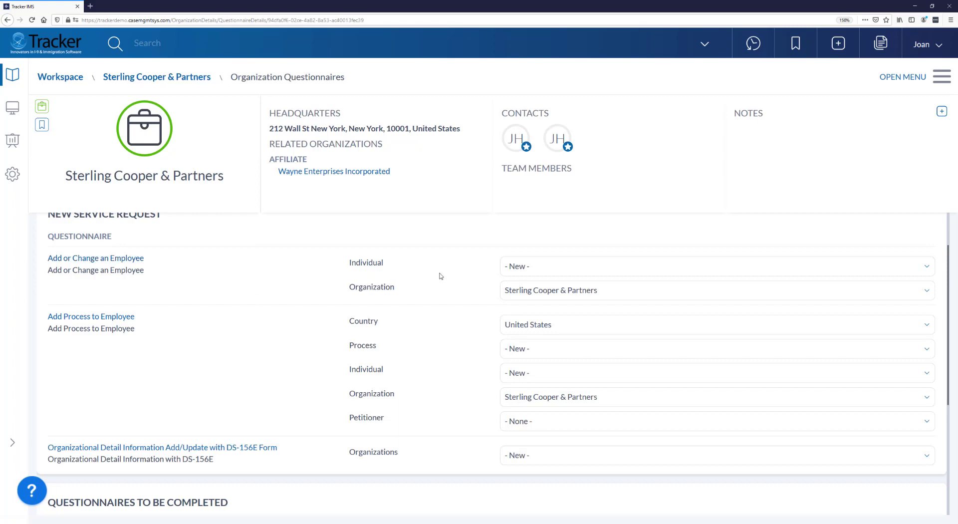
- Open the Add or Change an Employee request for the existing individual, go through its form and submit the questionnaire
click(539, 272)
click(143, 261)
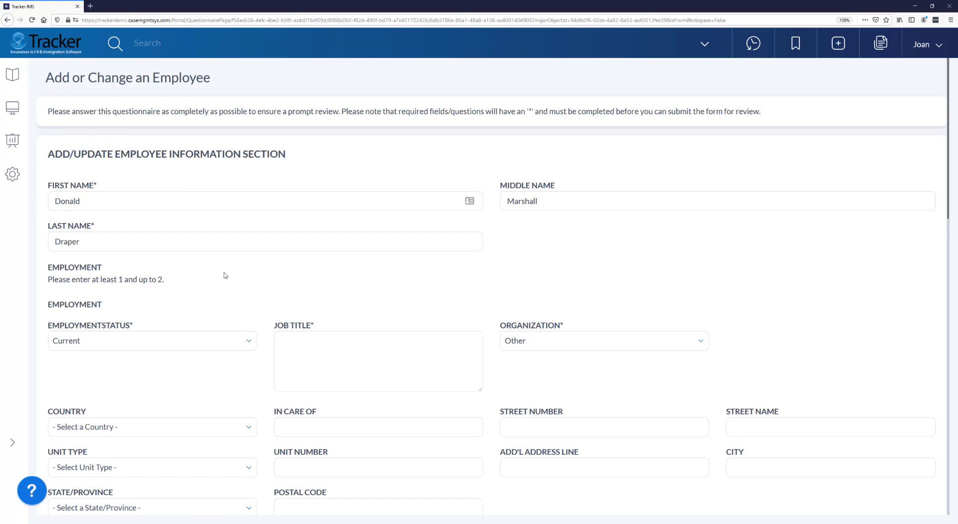
scroll(220, 247, down, 2)
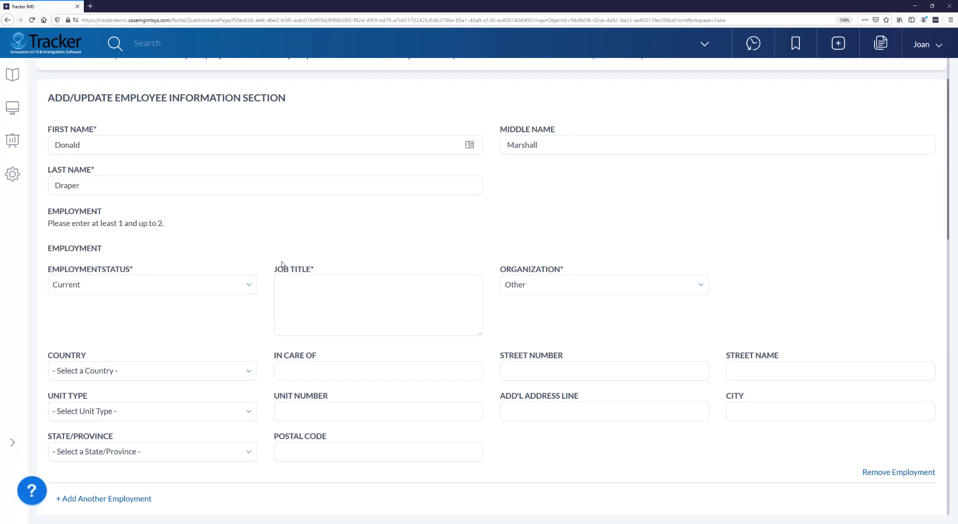
scroll(280, 263, down, 4)
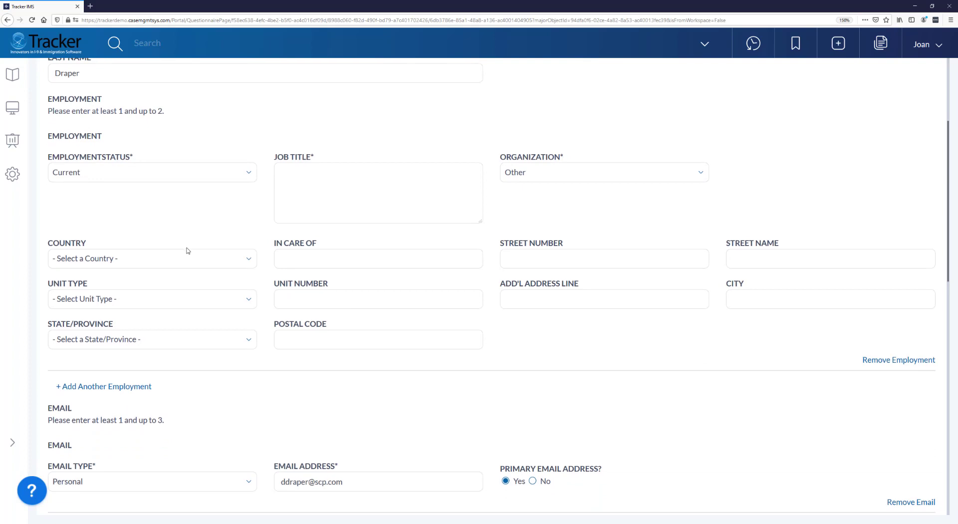
scroll(387, 268, down, 10)
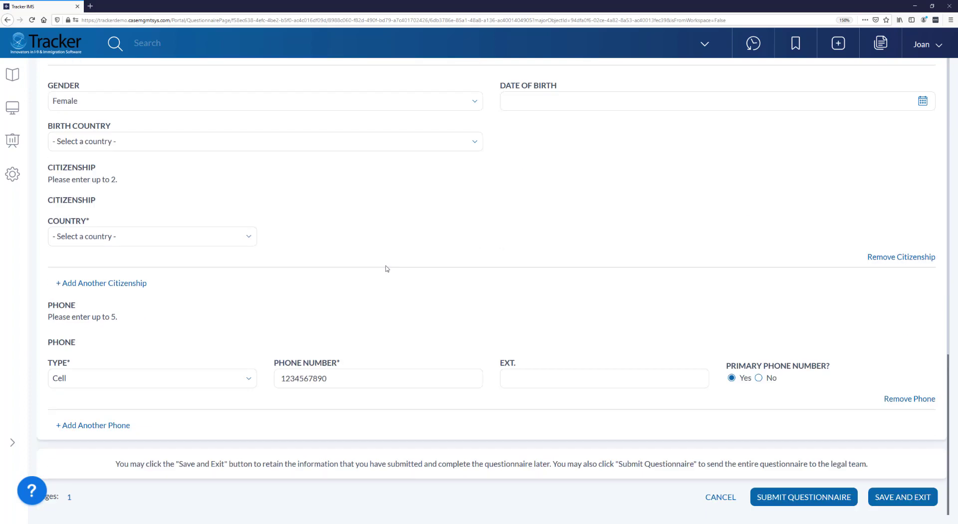
click(782, 498)
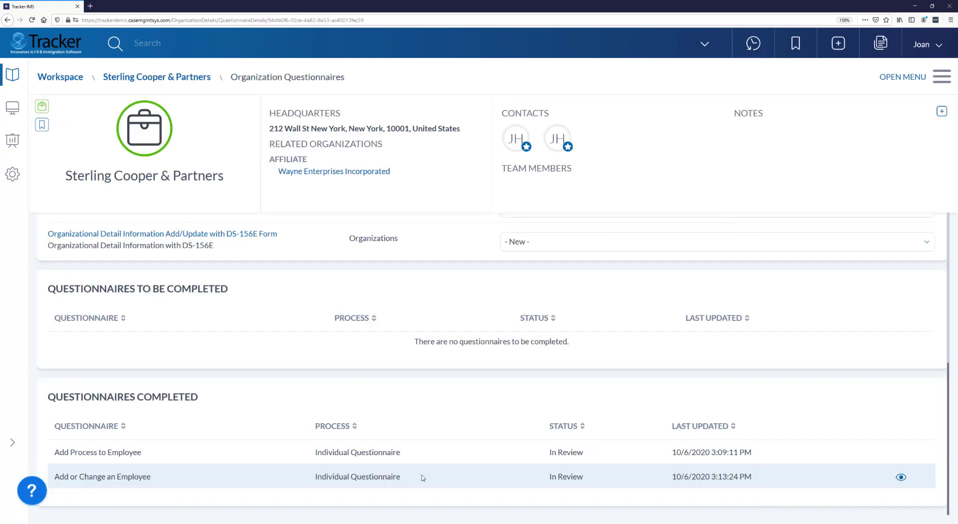
- Open the Add Process to Employee request for the individual's H-1B CAP Registration, go through its form and submit the questionnaire
scroll(241, 324, up, 4)
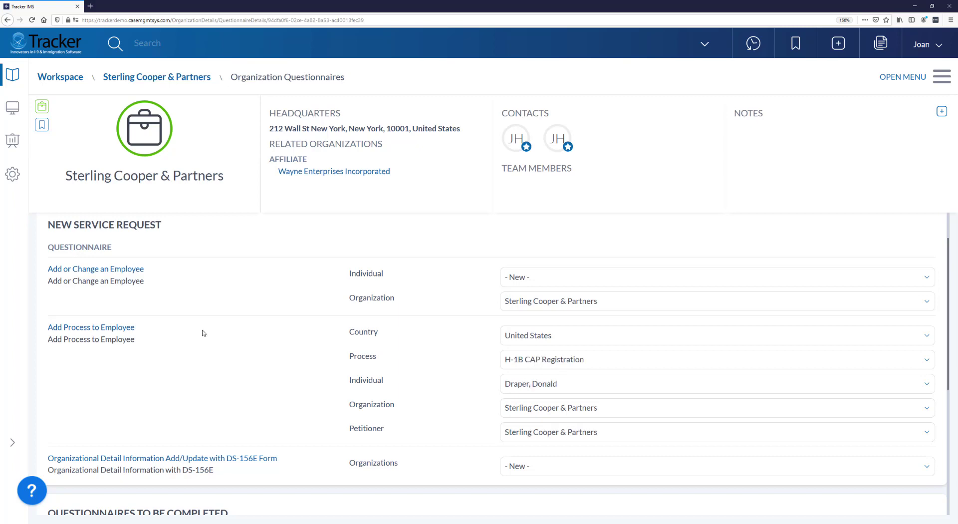
click(118, 328)
scroll(650, 310, down, 6)
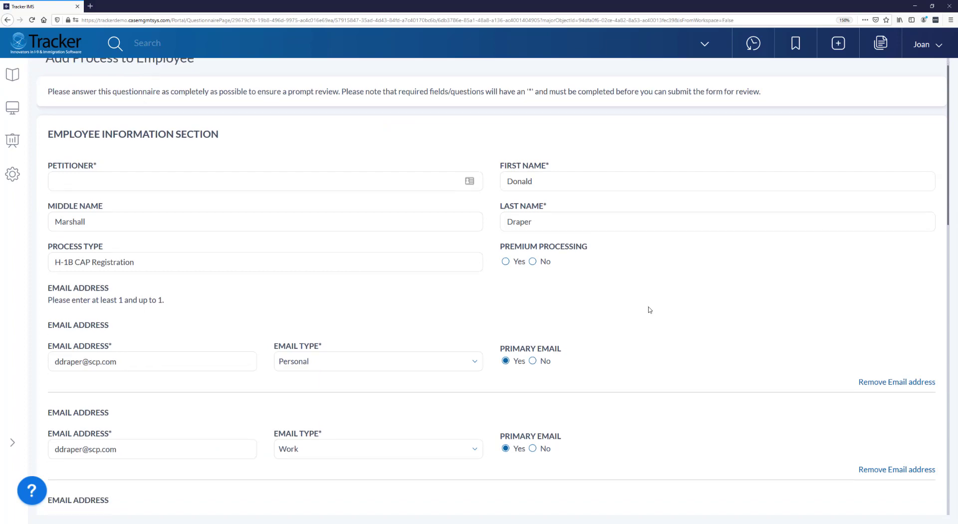
scroll(644, 312, down, 7)
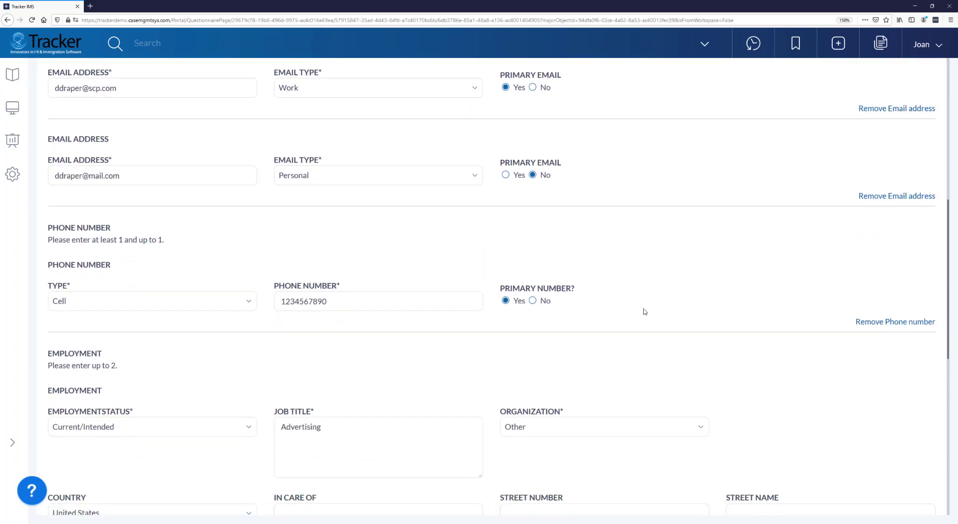
scroll(641, 312, down, 3)
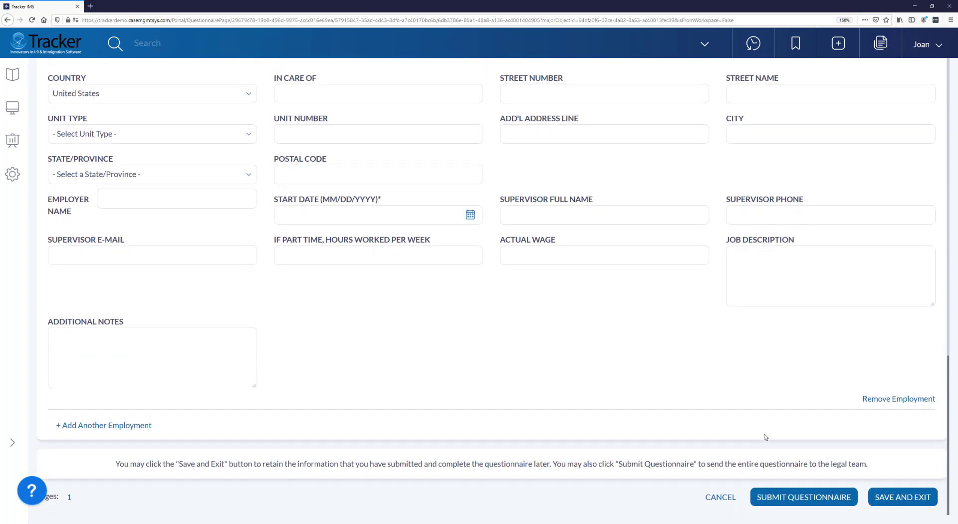
click(790, 498)
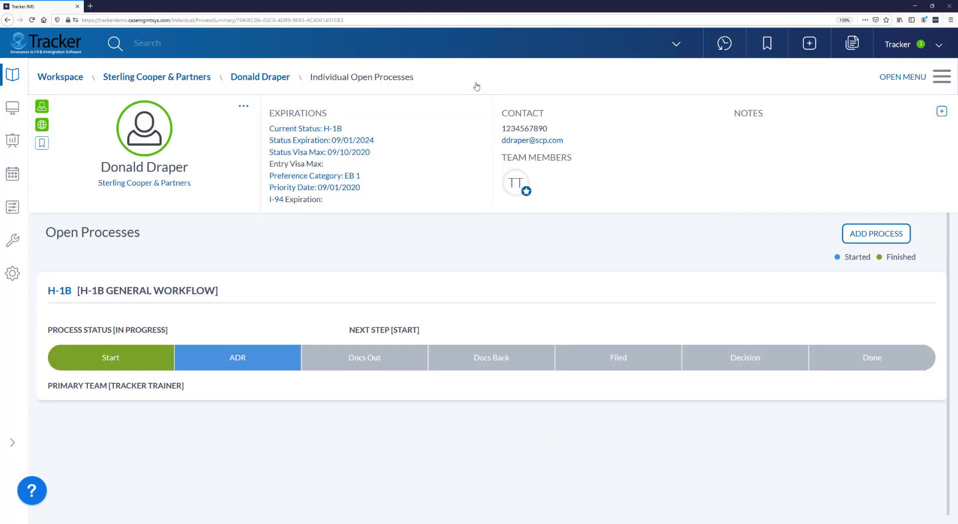
- Open the individual's pending Add or Change an Employee questionnaire for review
mouse_move(477, 82)
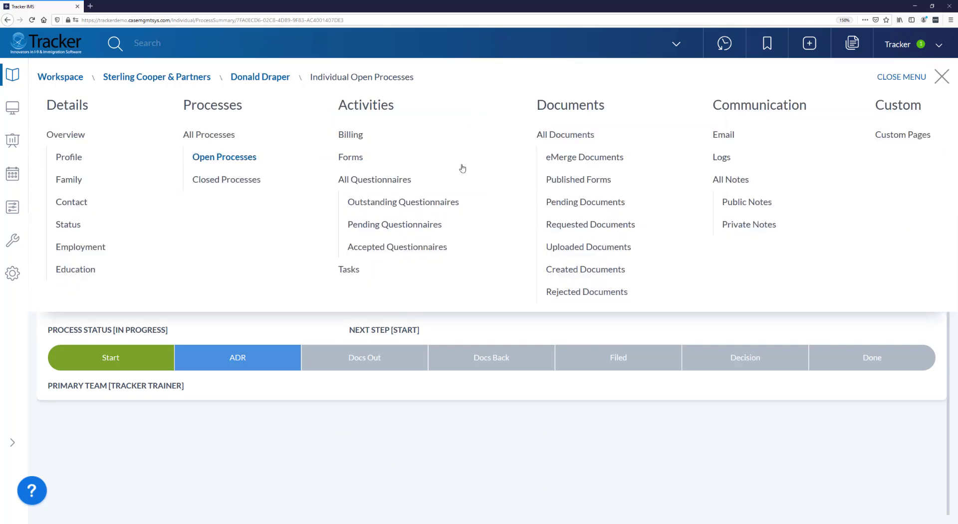
click(405, 183)
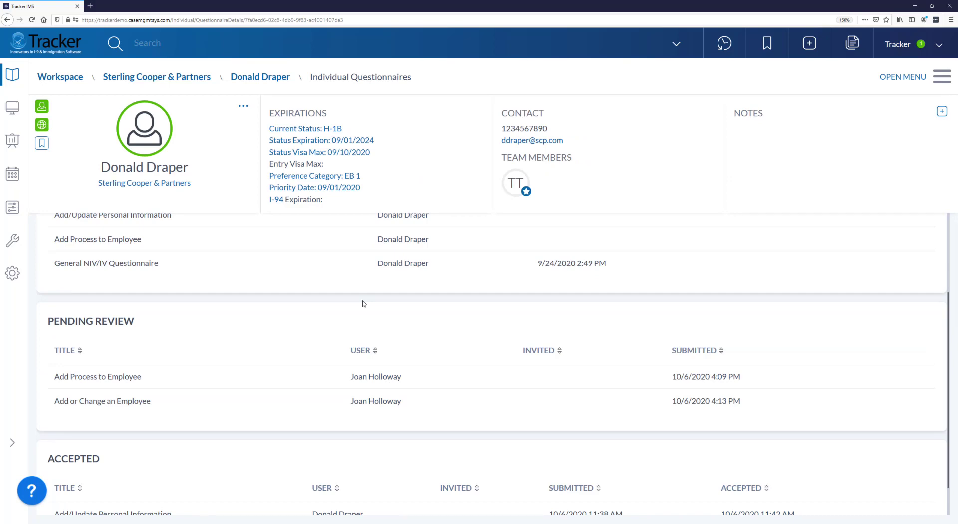
mouse_move(387, 412)
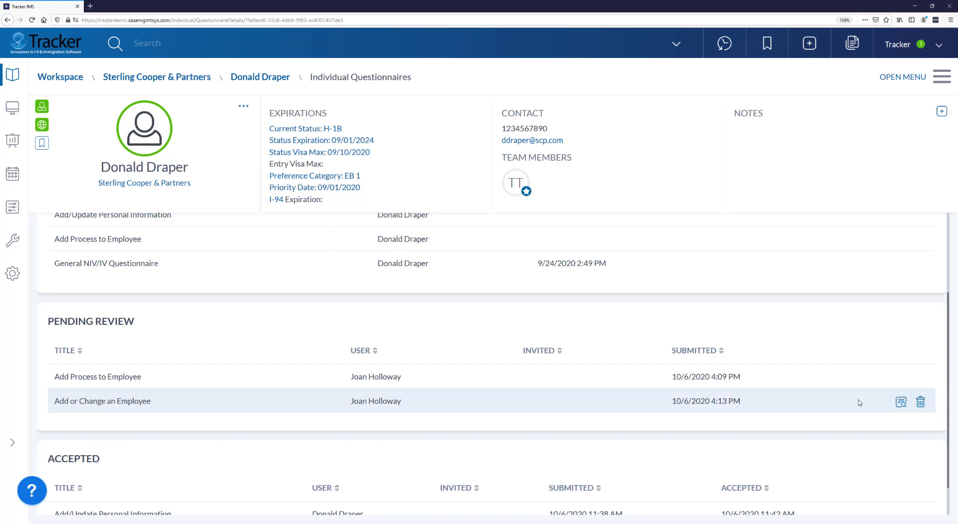
click(901, 402)
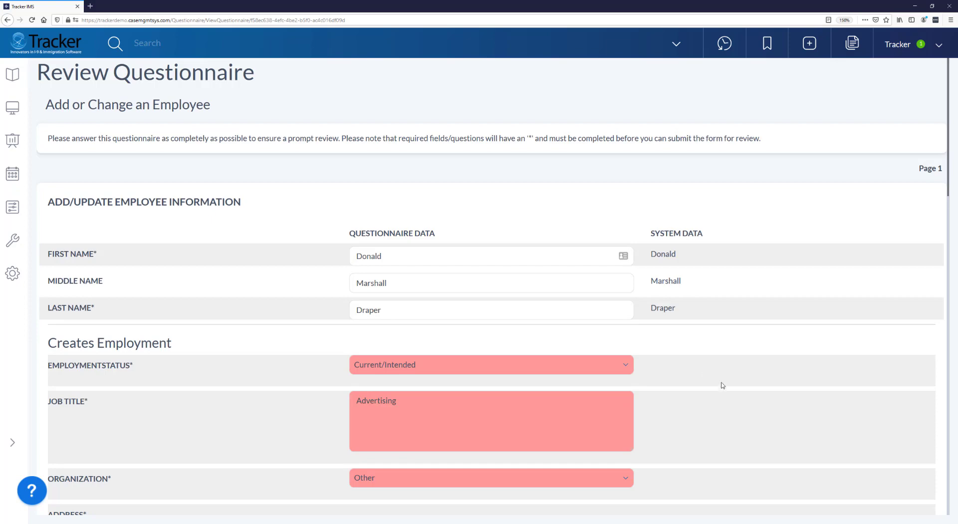
- Check the Add or Change an Employee answers against the system data and transfer the questionnaire data into the record
scroll(723, 385, down, 4)
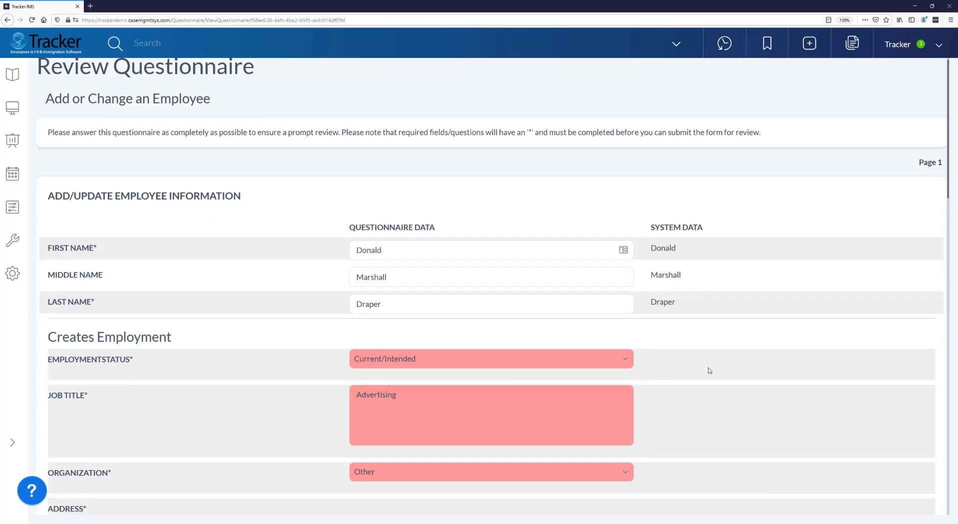
scroll(673, 394, down, 10)
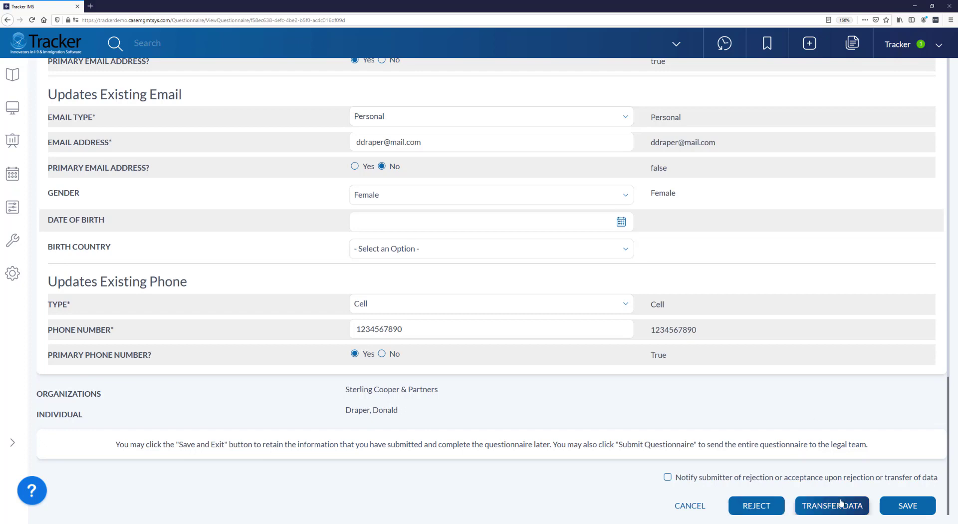
click(844, 514)
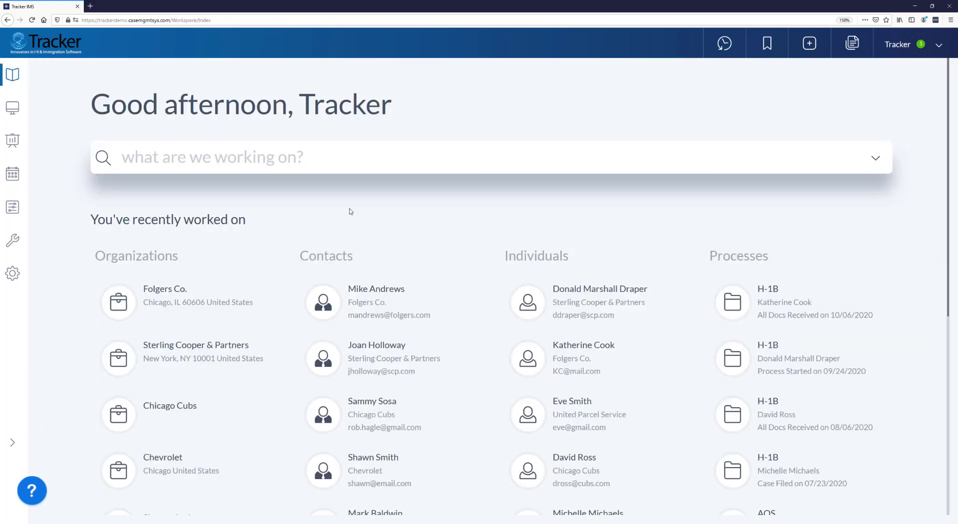